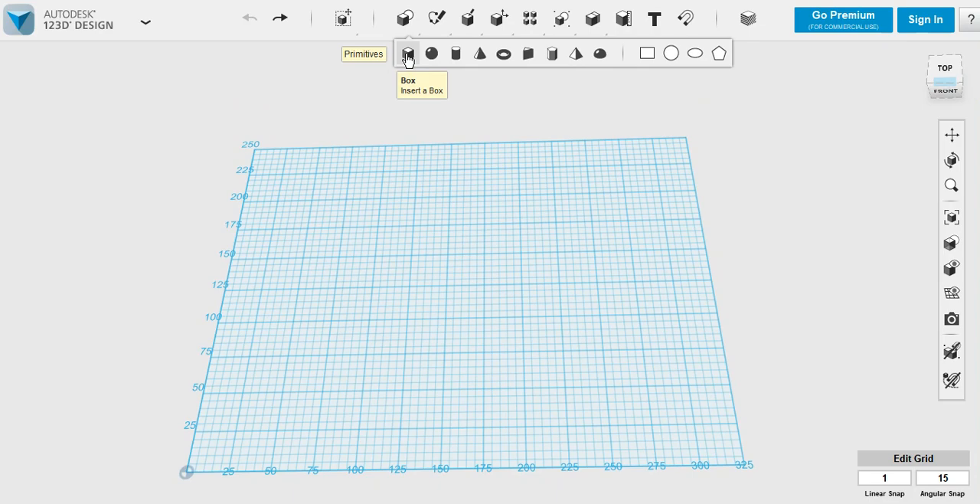
Insert a 20 mm box near the middle of the grid and set its height to 5 mm
click(408, 55)
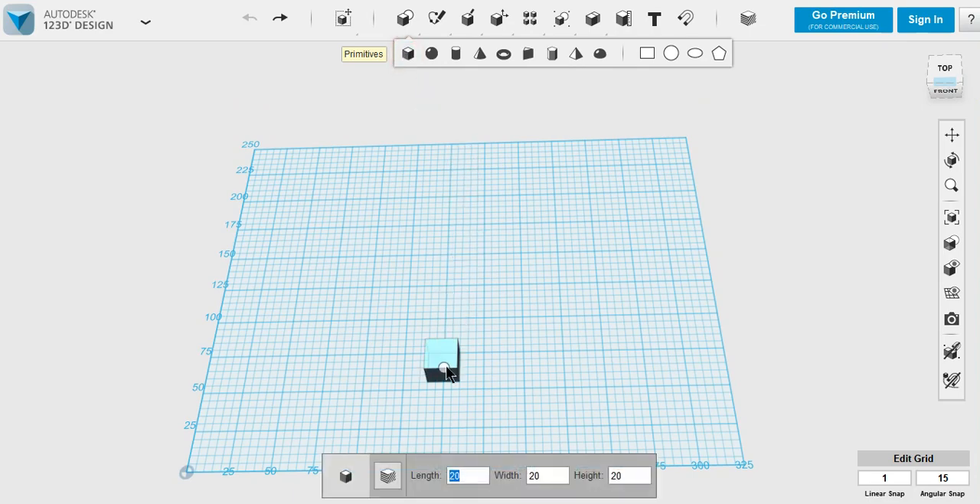
click(445, 327)
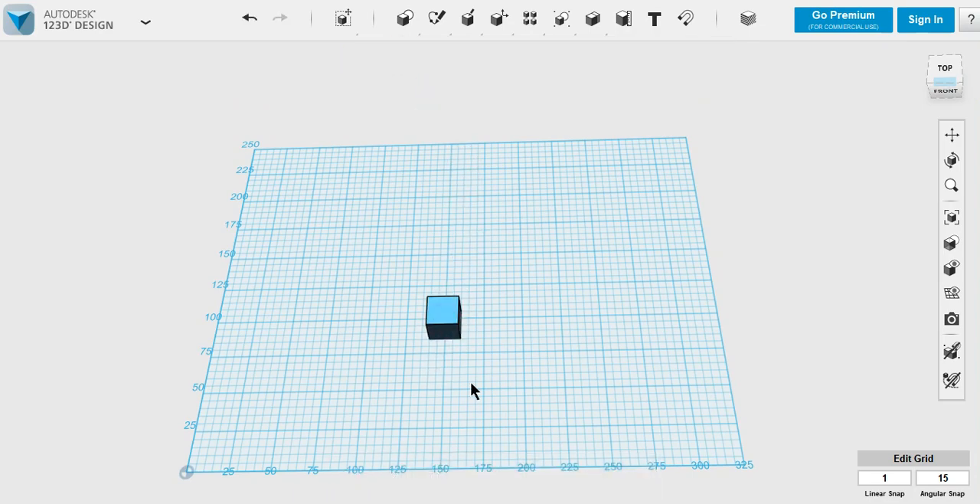
click(447, 315)
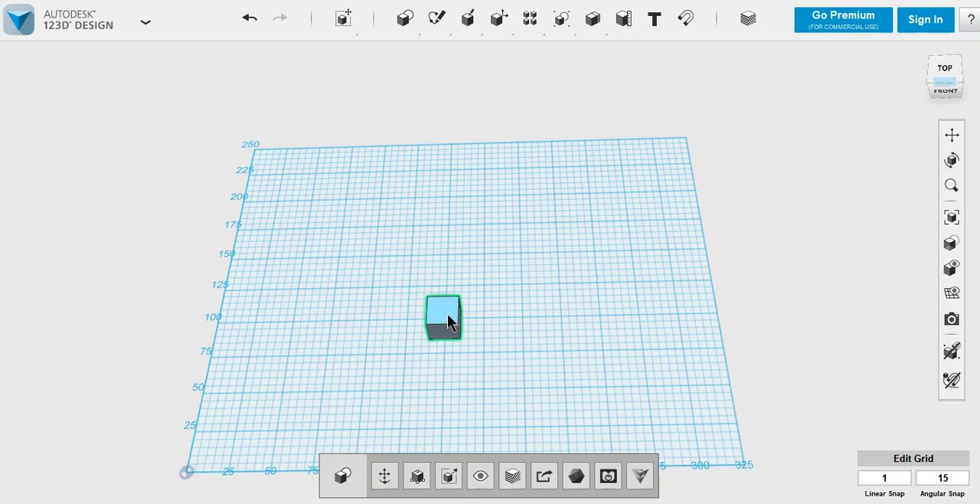
click(417, 476)
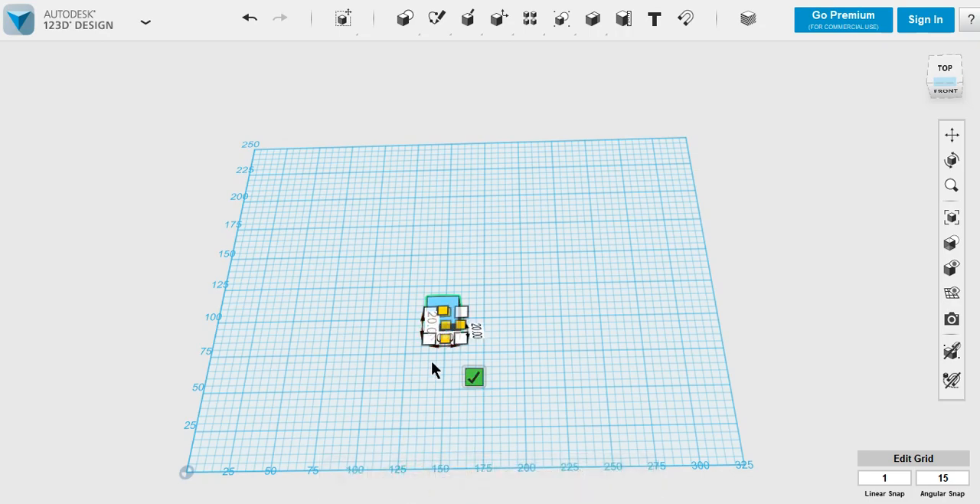
scroll(432, 366, up, 5)
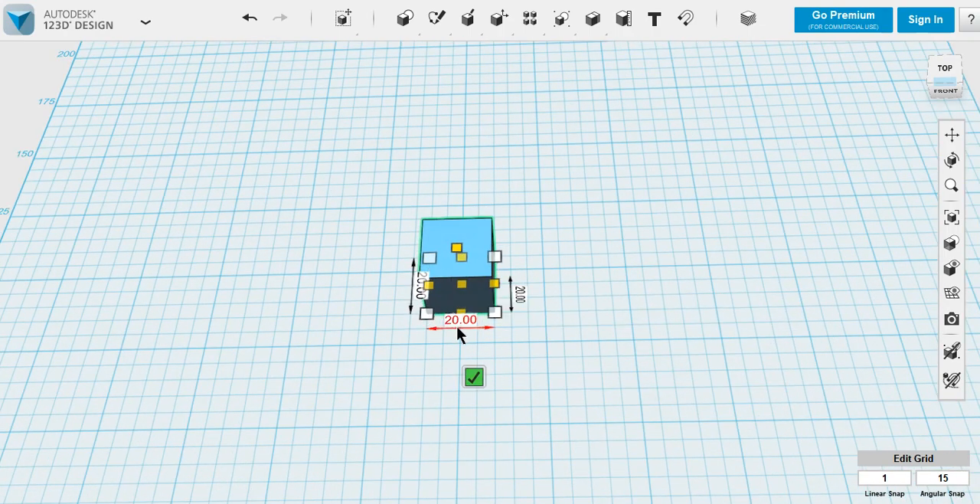
click(520, 297)
text(5)
key(Return)
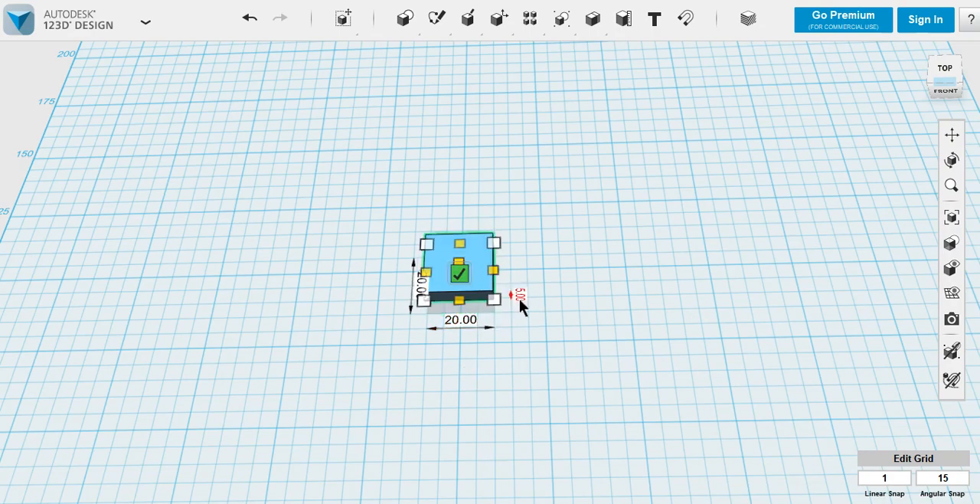
Resize the box into a plate by setting its length to 80 mm and its width to 100 mm
click(468, 323)
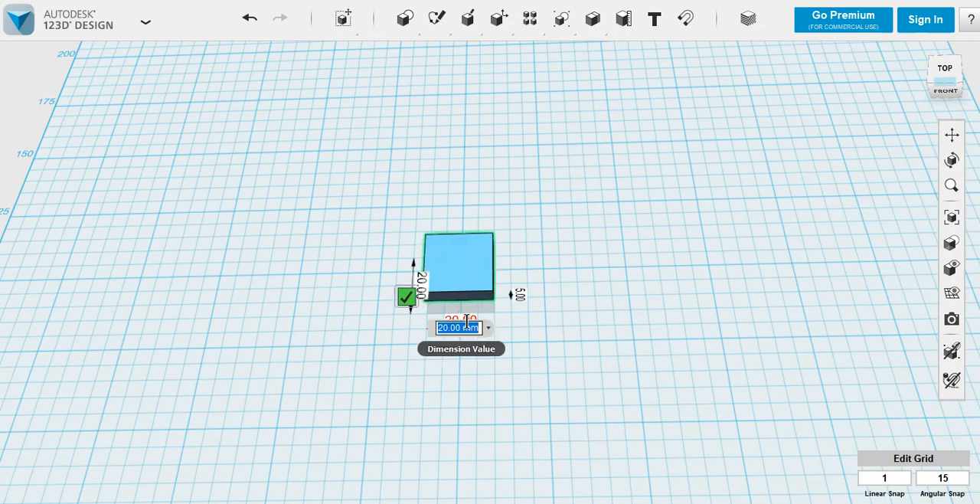
text(80)
key(Return)
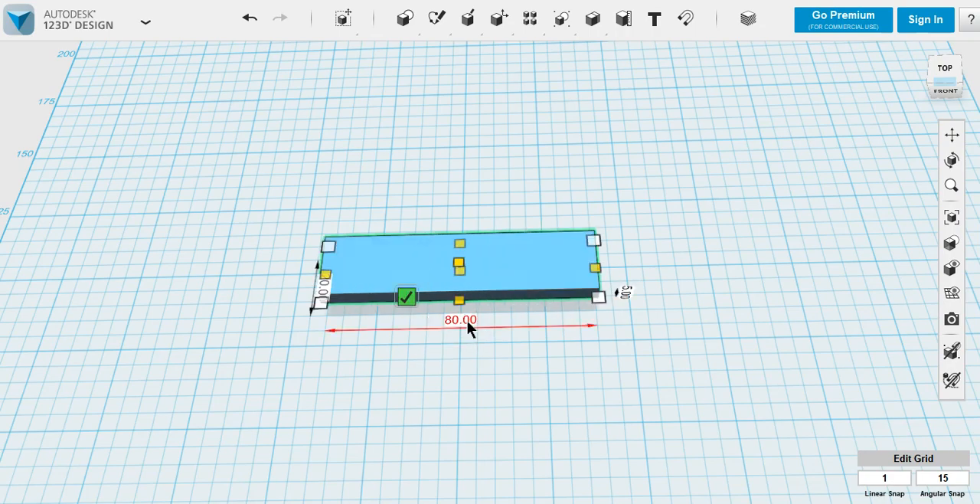
click(324, 300)
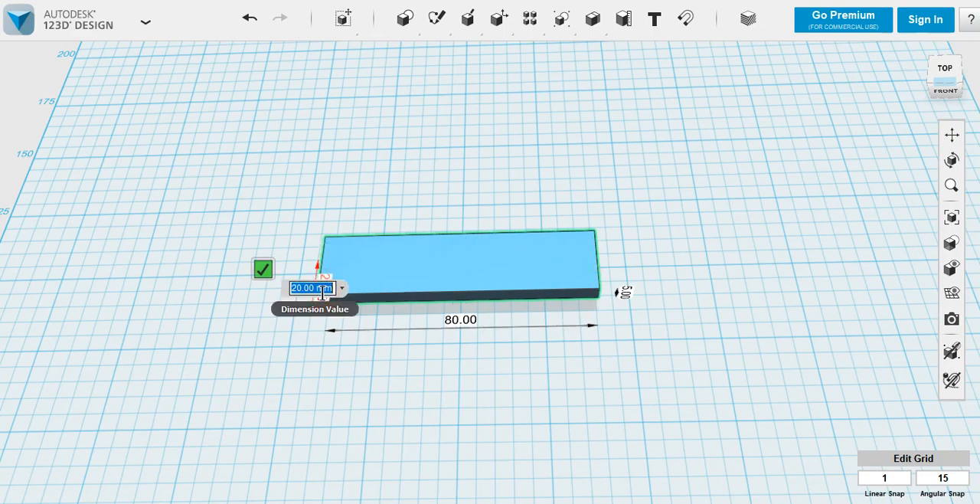
text(20)
key(Return)
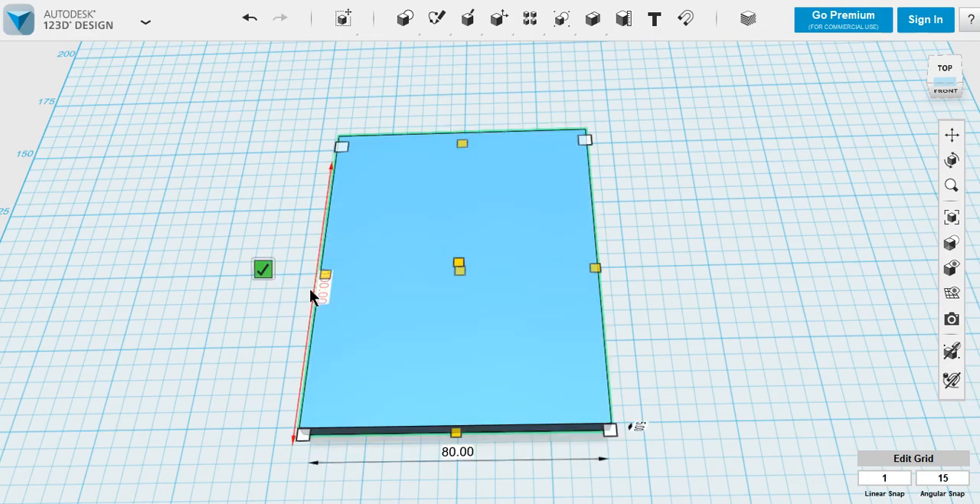
click(263, 272)
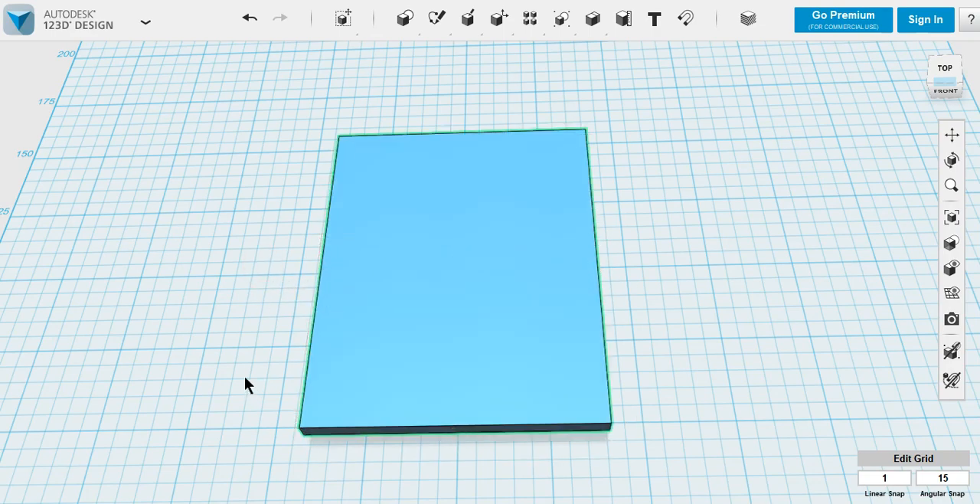
scroll(244, 376, down, 2)
click(421, 288)
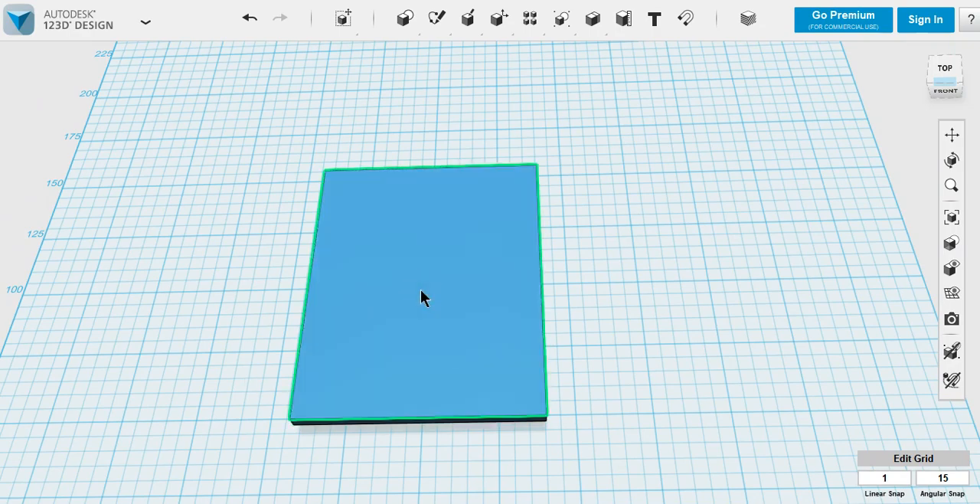
click(630, 286)
scroll(252, 360, down, 2)
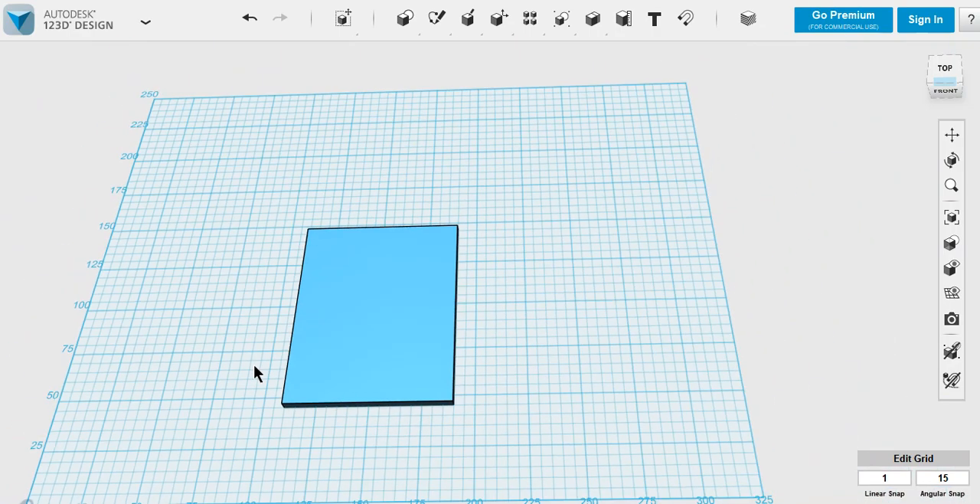
Duplicate the plate and place the copy beside the original, on its left side
click(324, 339)
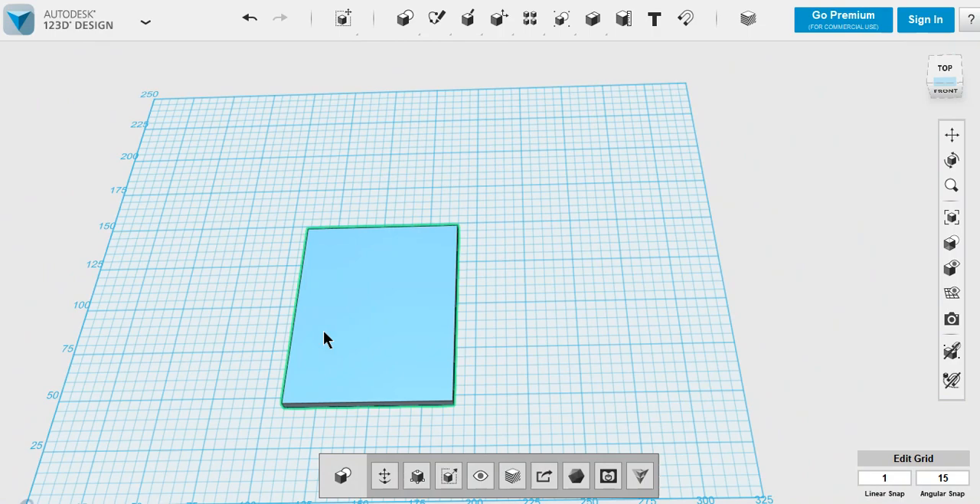
key(ctrl+t)
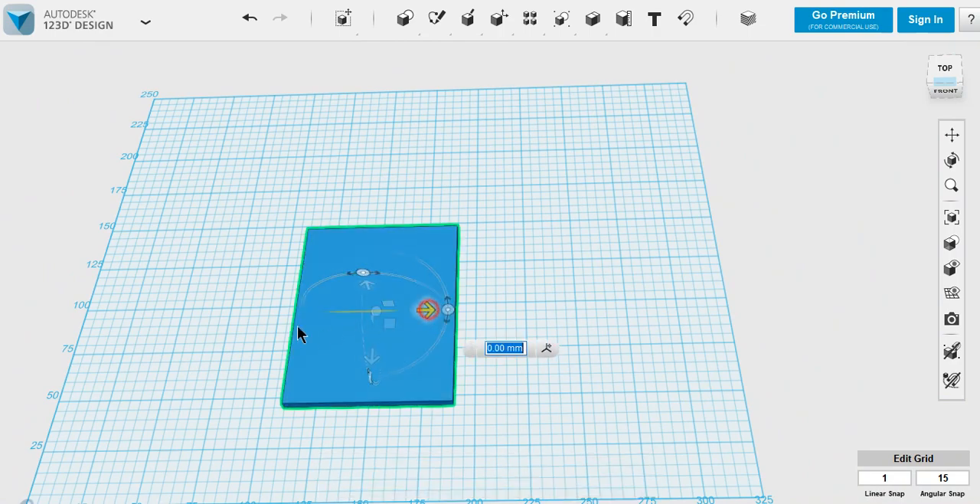
drag(298, 328, 294, 247)
click(196, 324)
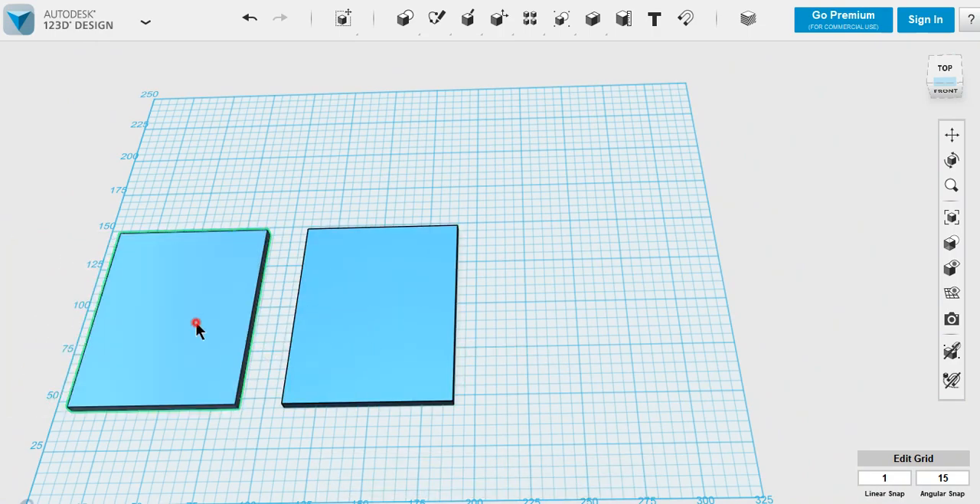
Shrink the copied plate into a small block 5 mm wide and about 10 mm deep
click(422, 474)
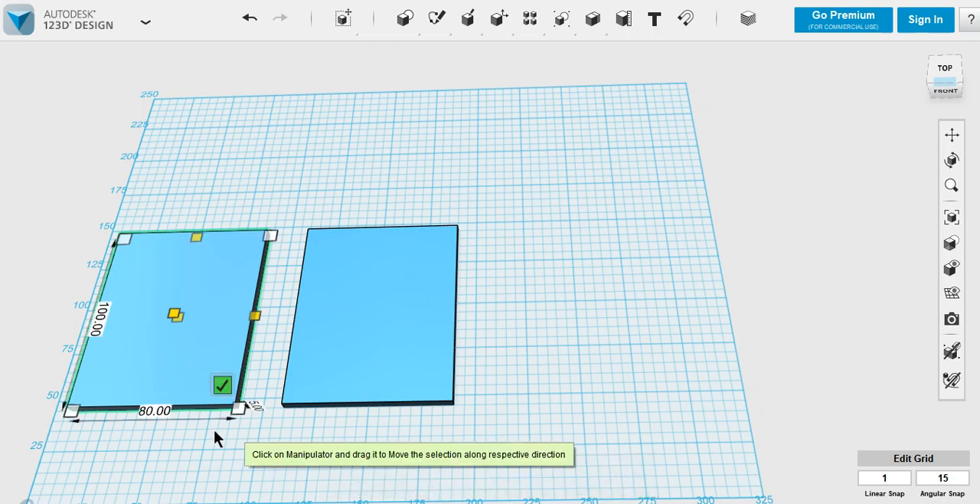
click(161, 411)
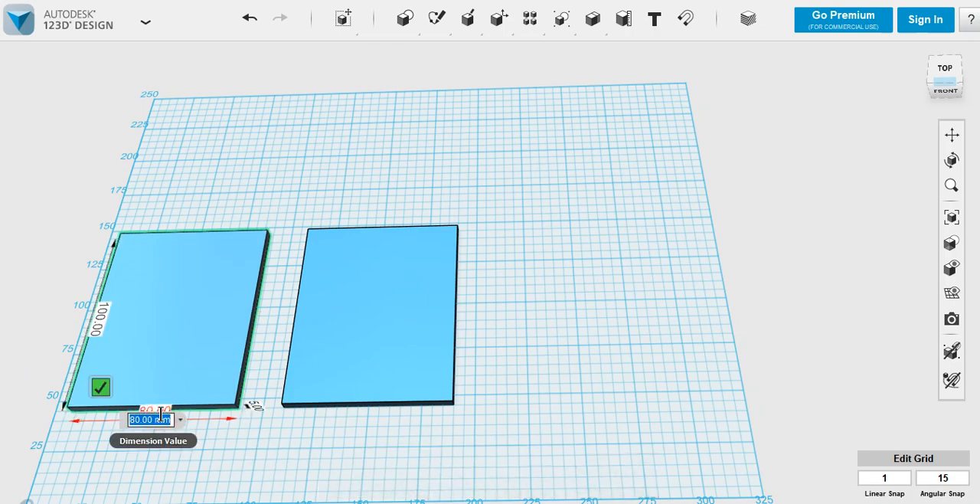
text(5)
key(Return)
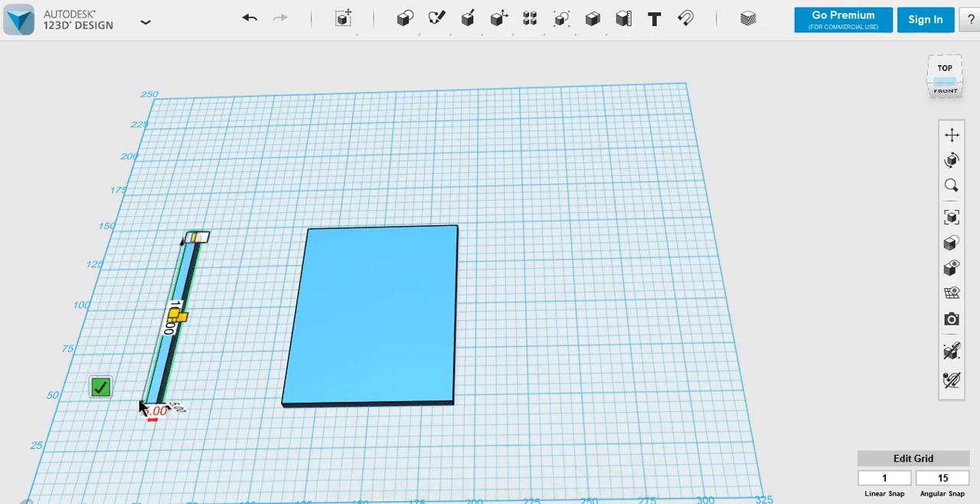
click(172, 328)
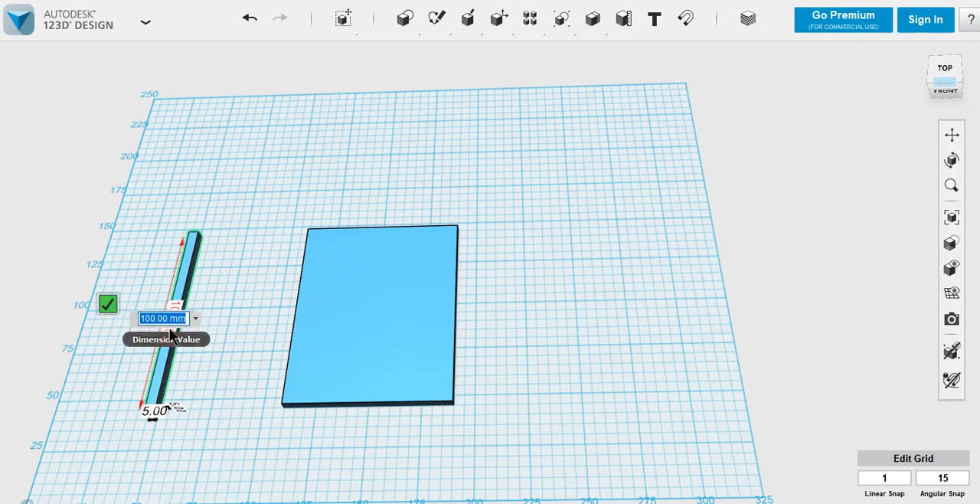
text(5)
key(Return)
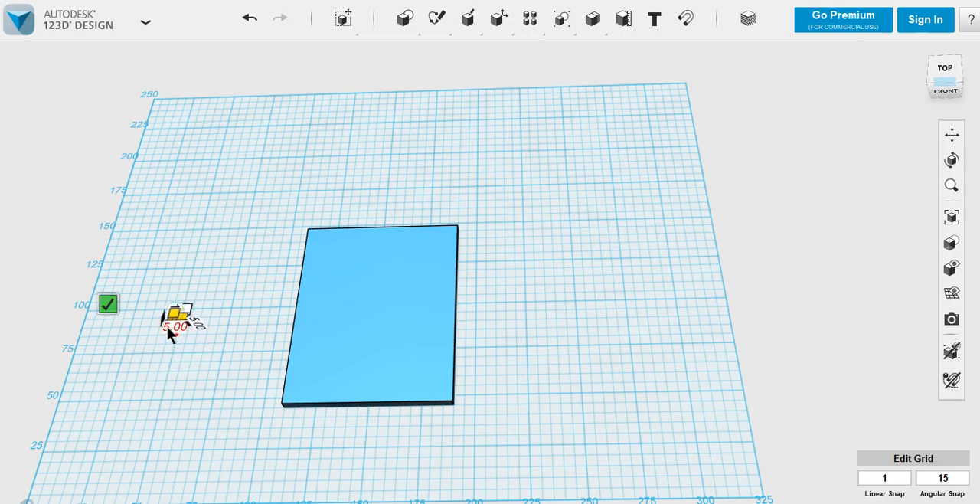
click(109, 304)
Snap the small block onto the middle of the plate's left side face
right_drag(120, 327, 170, 322)
click(952, 135)
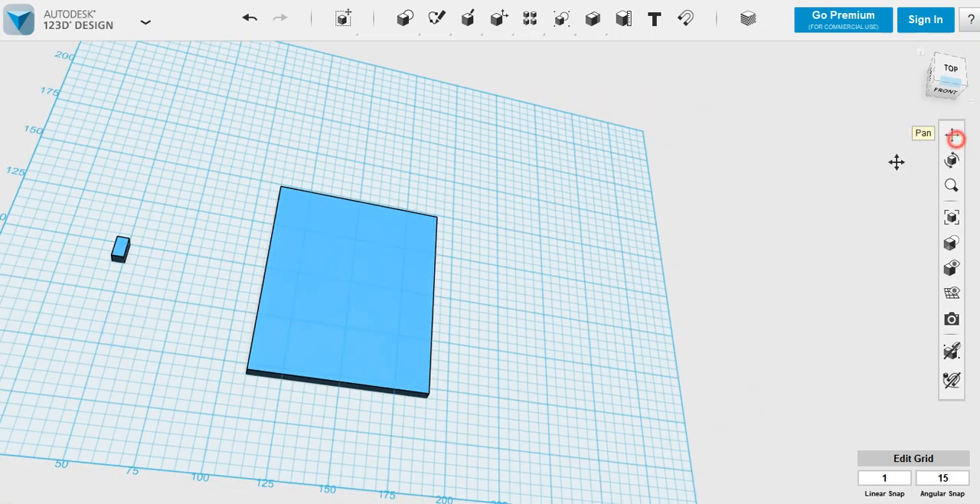
drag(265, 311, 460, 348)
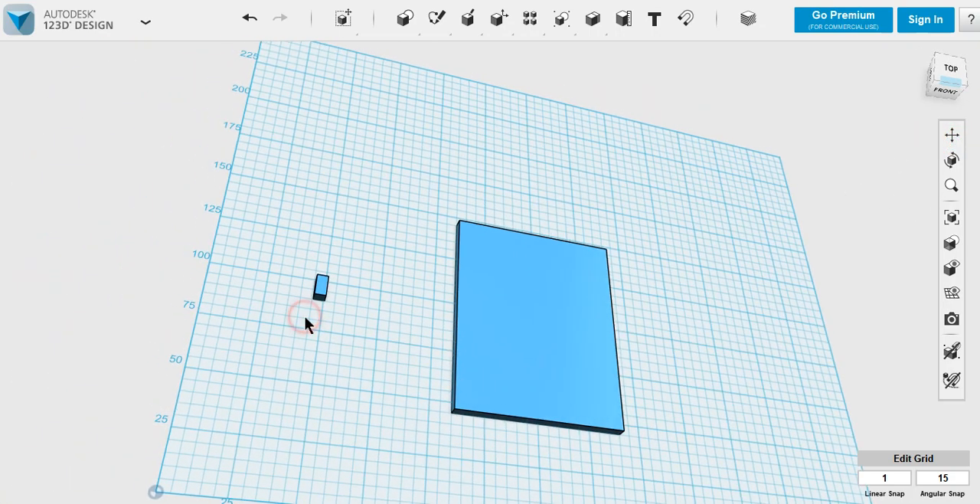
scroll(305, 319, up, 2)
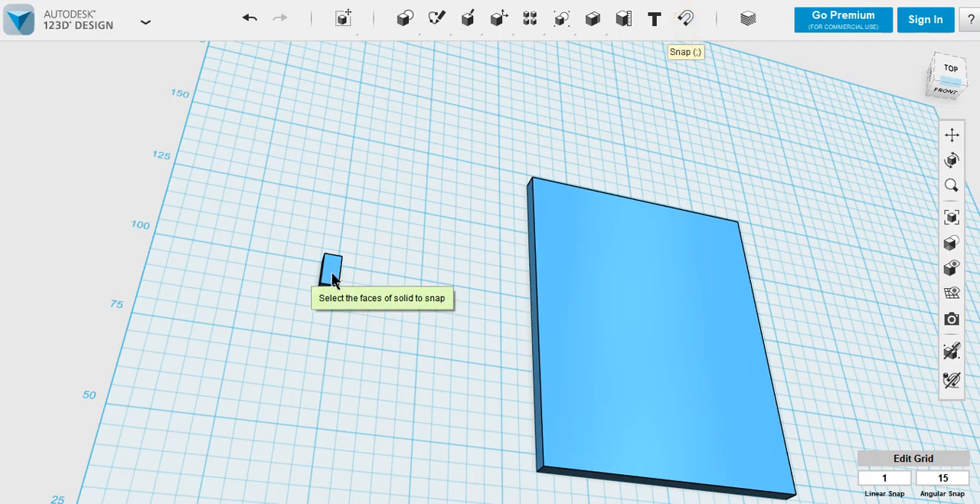
right_drag(367, 329, 531, 351)
click(519, 347)
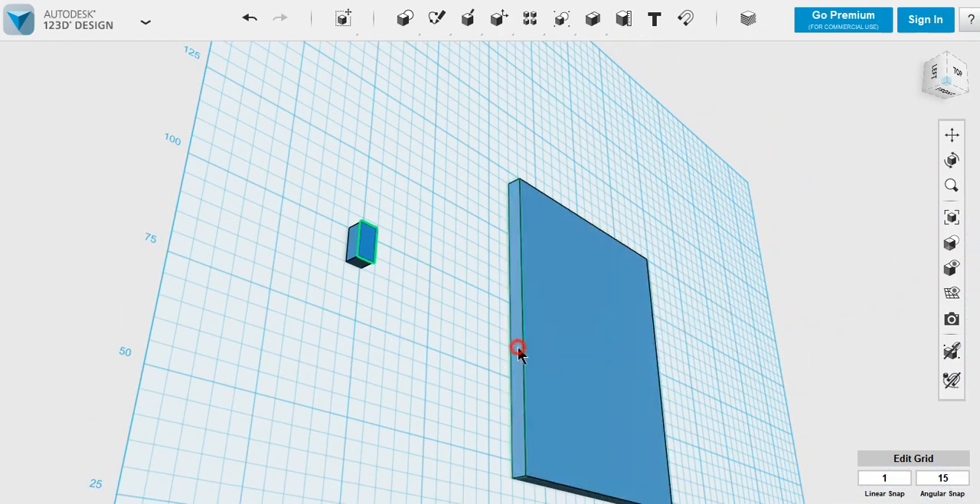
click(480, 369)
right_drag(481, 370, 435, 384)
Copy the small block and move the duplicate 85 mm across to the plate's opposite side
click(529, 298)
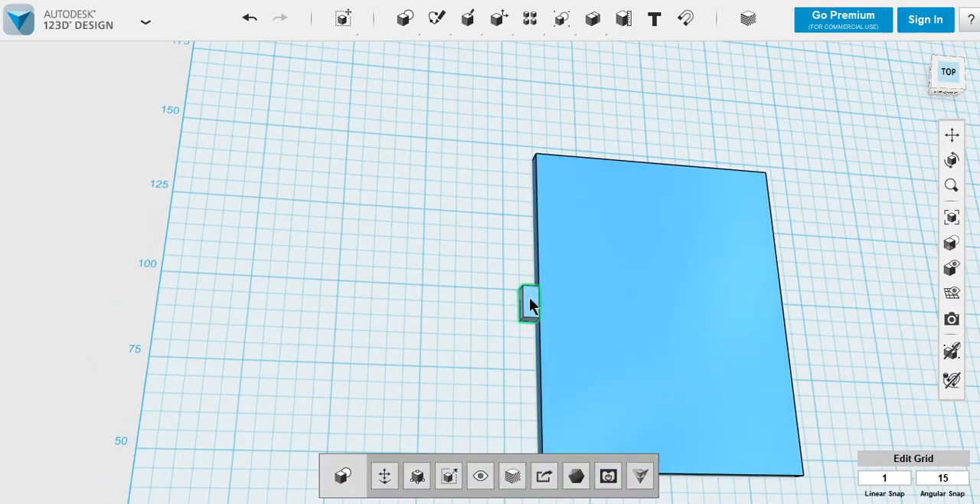
key(ctrl+c)
key(ctrl+v)
drag(578, 307, 833, 318)
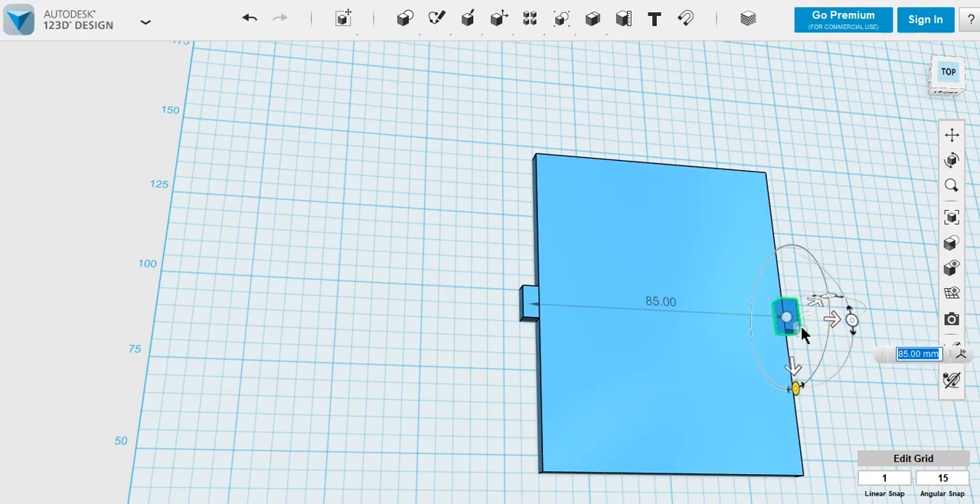
click(300, 346)
Align the plate and both side blocks flush along the plate's front edge
right_drag(471, 342, 810, 231)
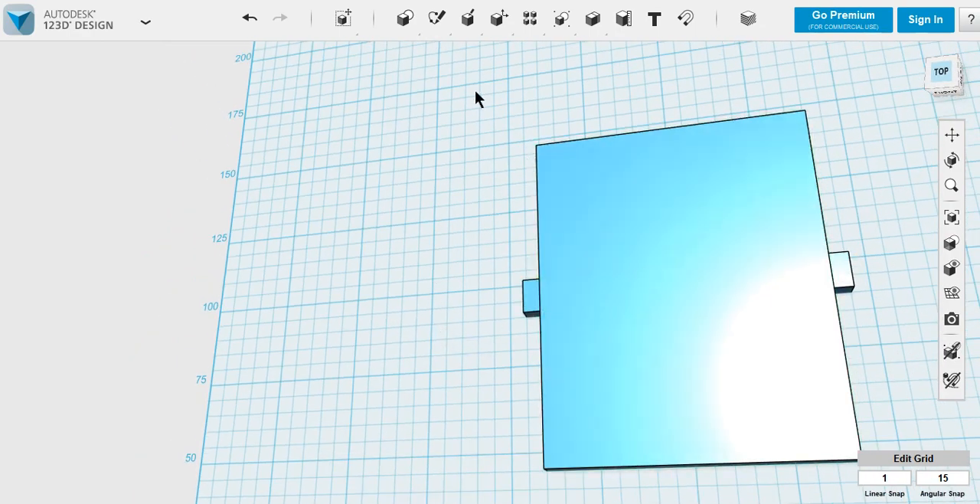
drag(493, 85, 866, 498)
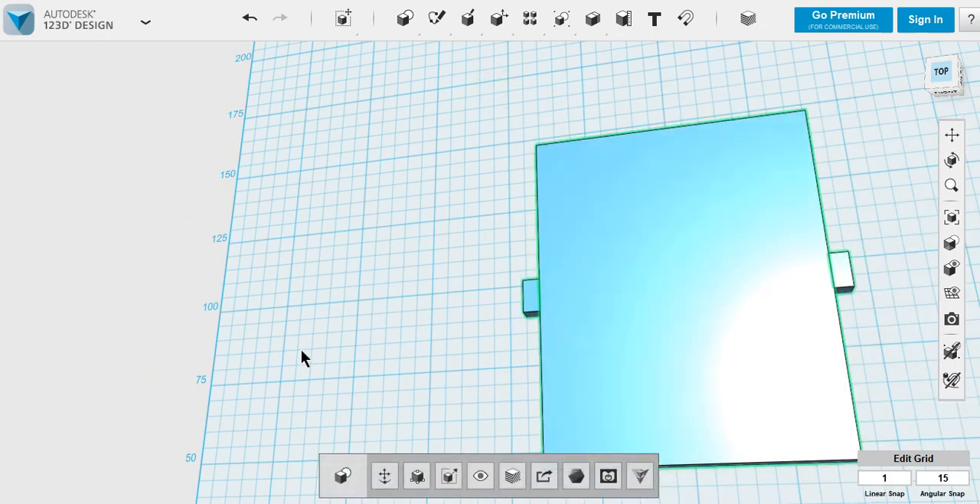
key(ctrl+b)
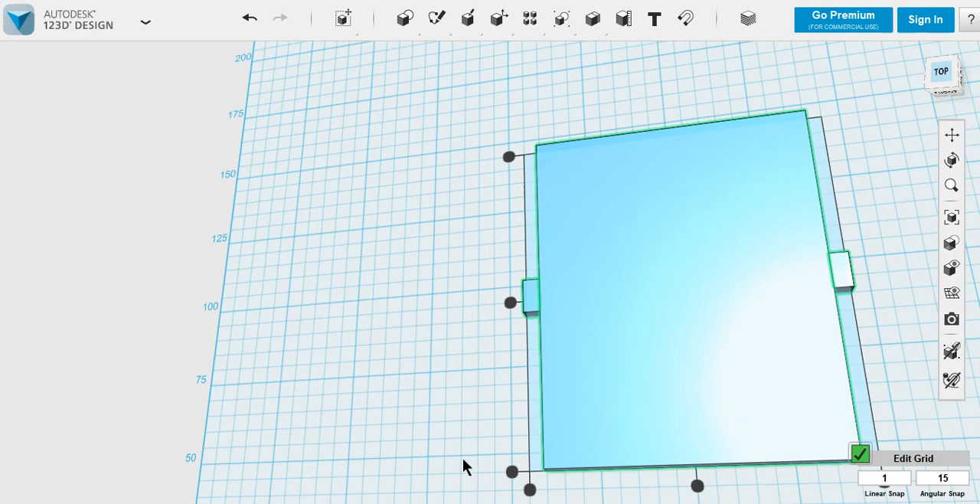
drag(512, 474, 480, 468)
click(452, 452)
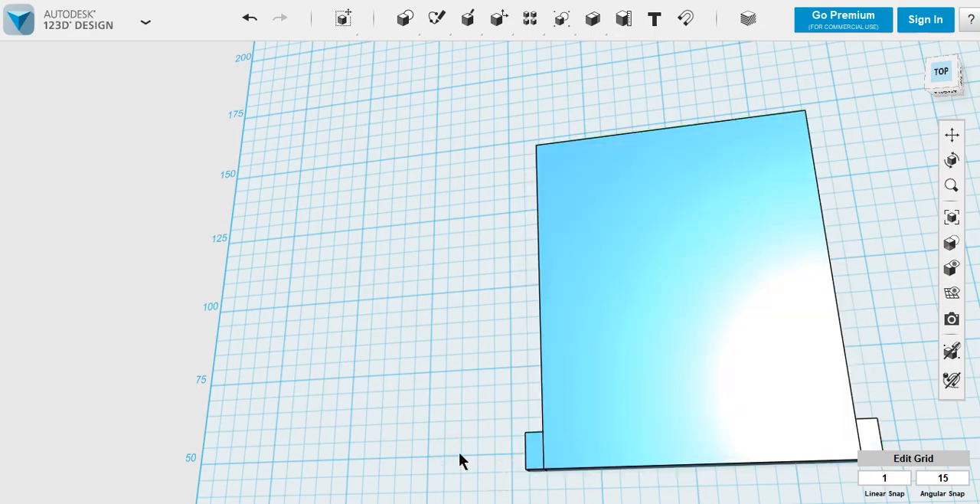
Try to create a rectangular pattern of both side blocks along the plate's long edge over a distance of -22 mm
click(950, 135)
drag(777, 344, 493, 269)
right_drag(447, 308, 464, 308)
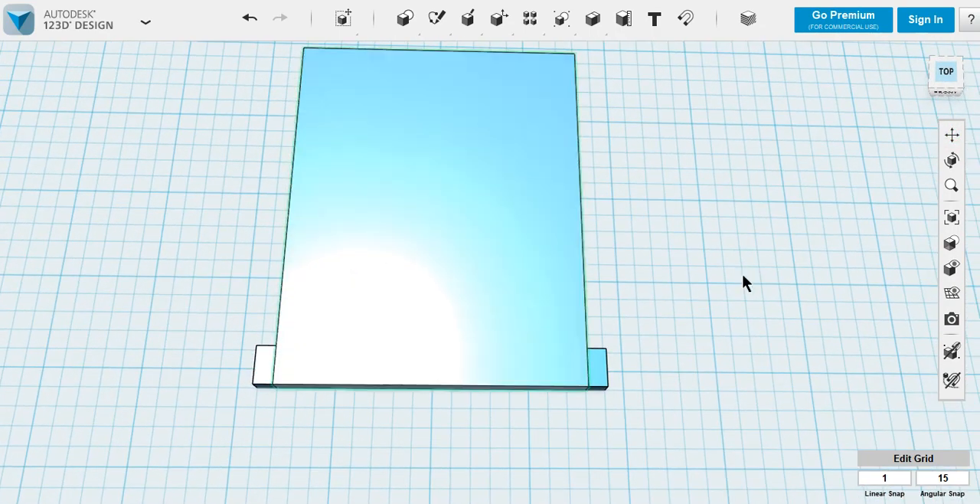
click(951, 135)
drag(418, 215, 451, 267)
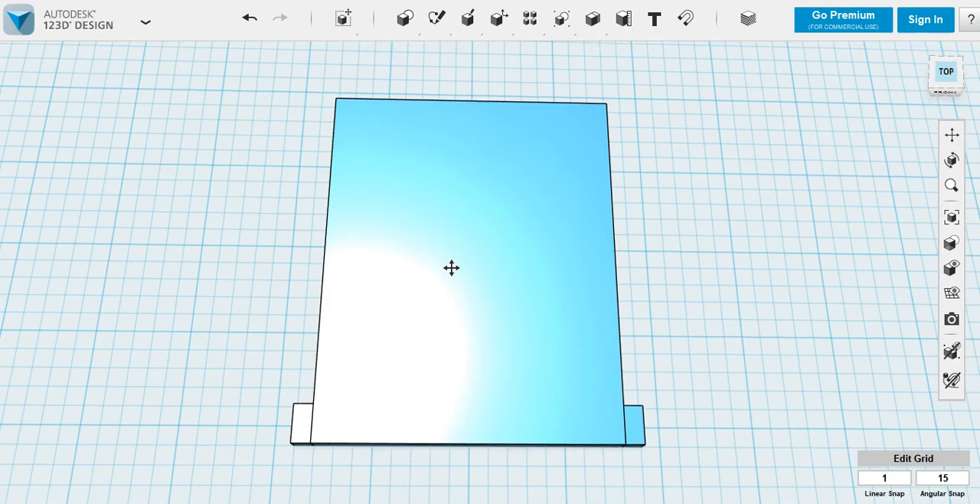
click(305, 432)
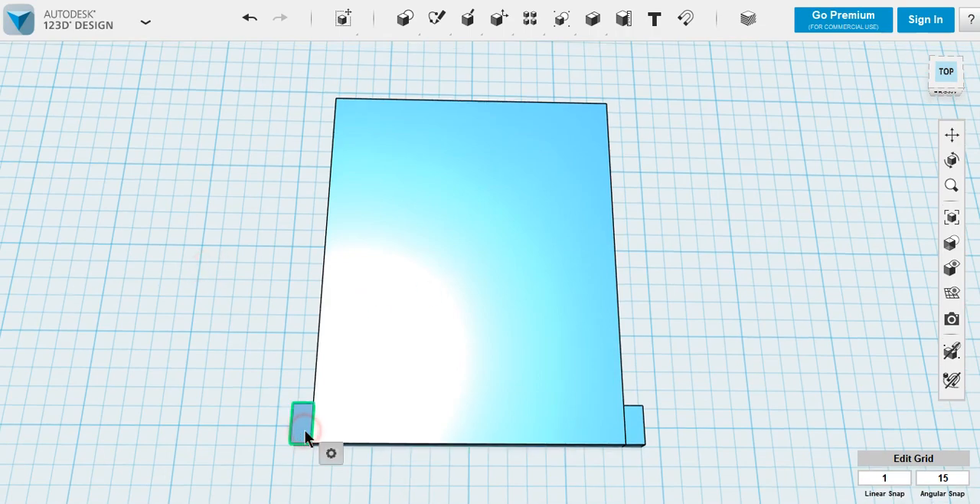
shift+click(636, 431)
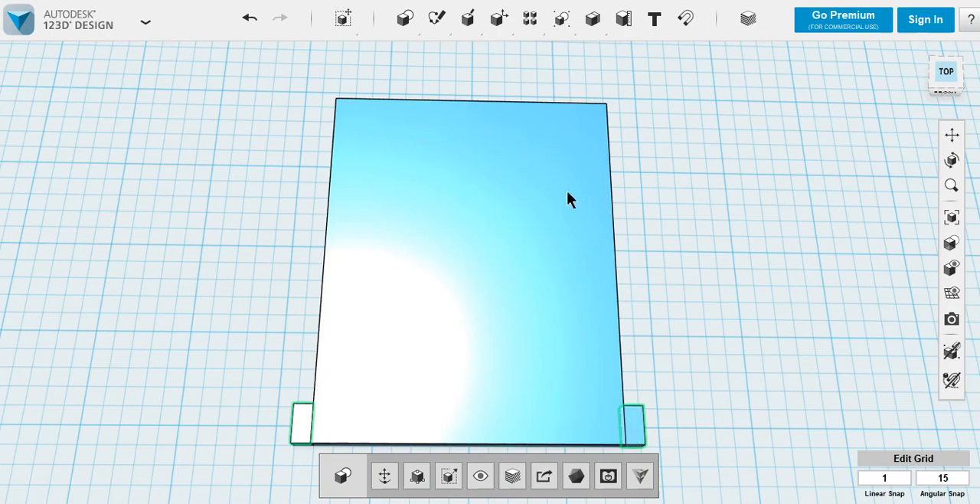
mouse_move(530, 19)
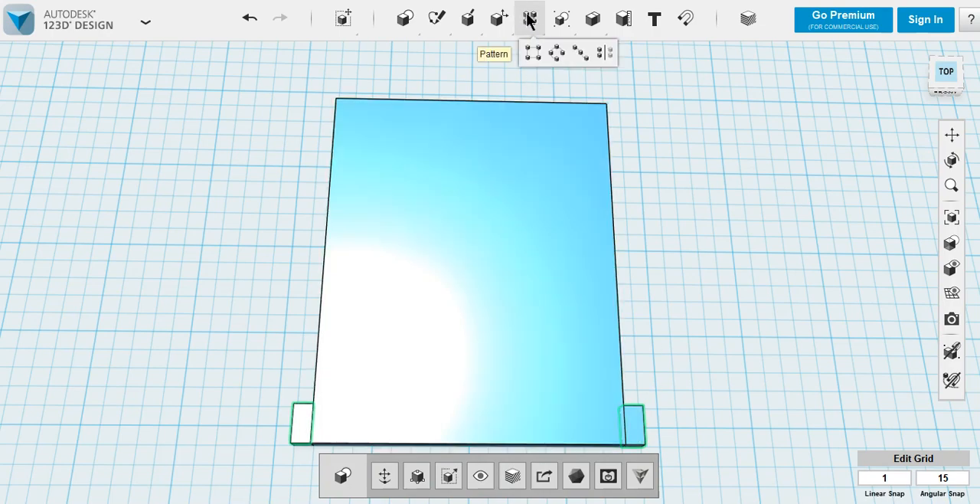
click(531, 53)
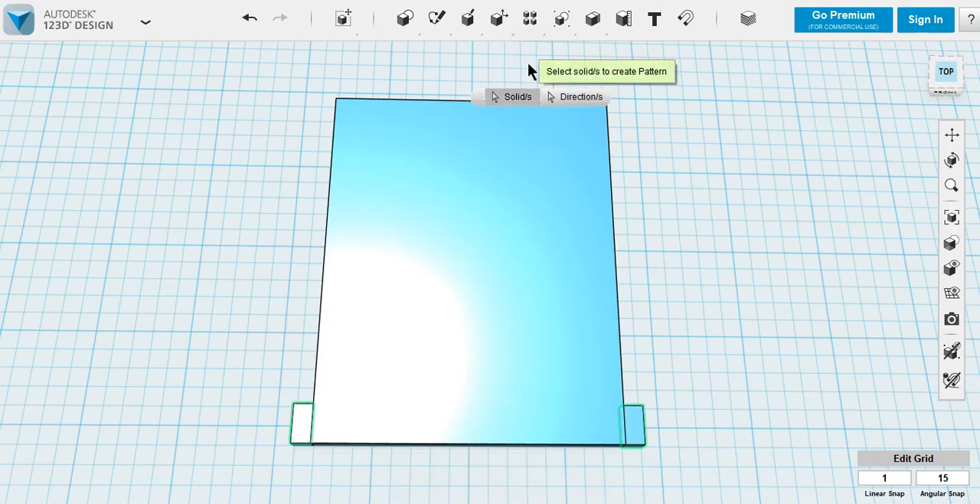
click(568, 94)
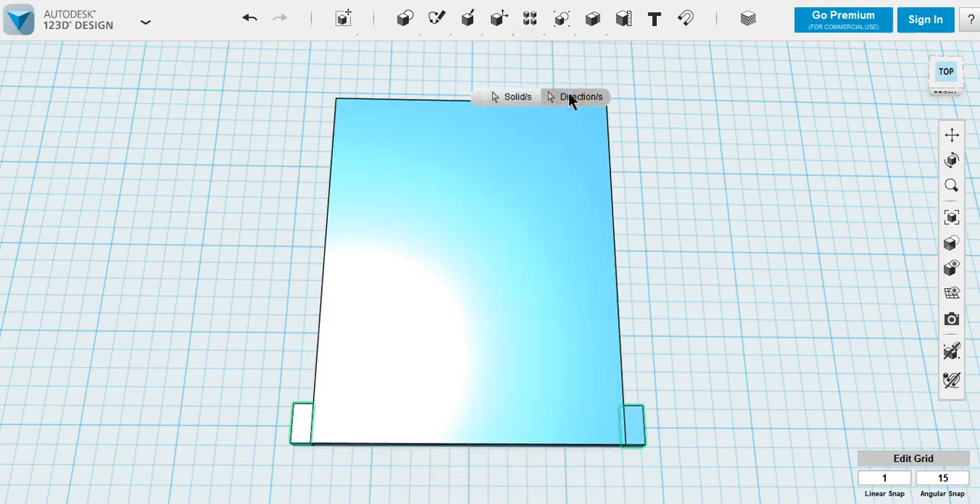
click(621, 323)
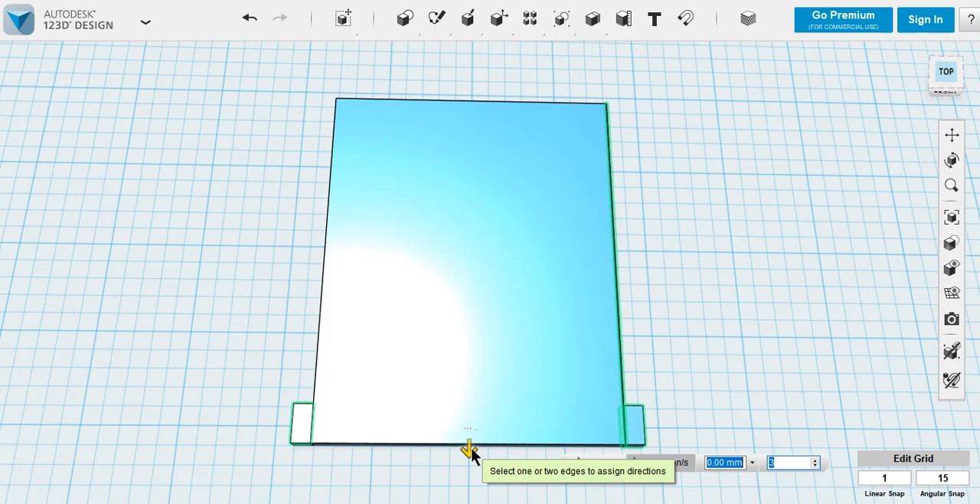
drag(471, 448, 454, 373)
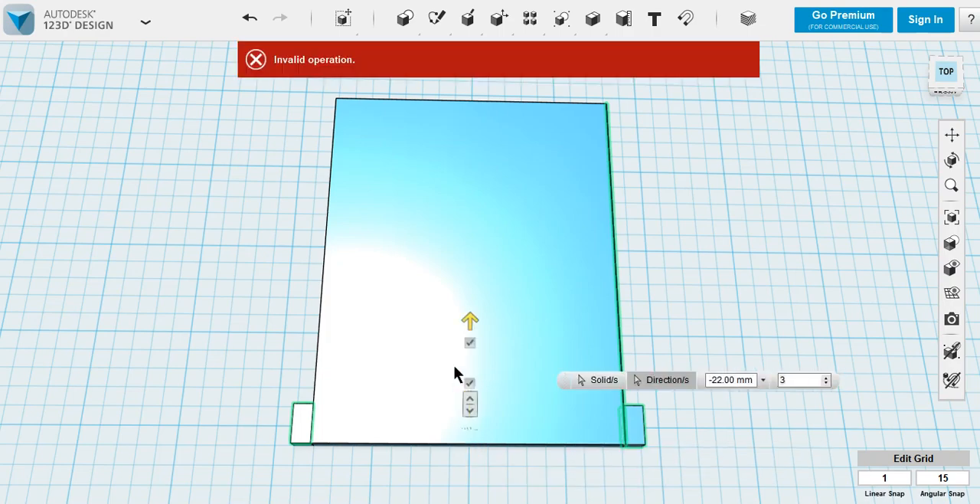
click(718, 249)
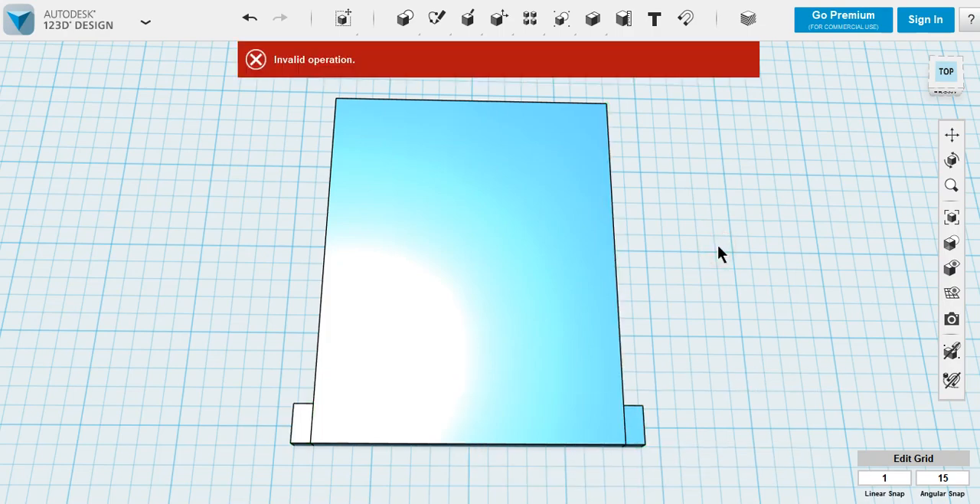
Create a rectangular pattern of both side blocks along the plate's long edge over a distance of -90 mm
scroll(261, 274, down, 2)
click(259, 284)
click(288, 394)
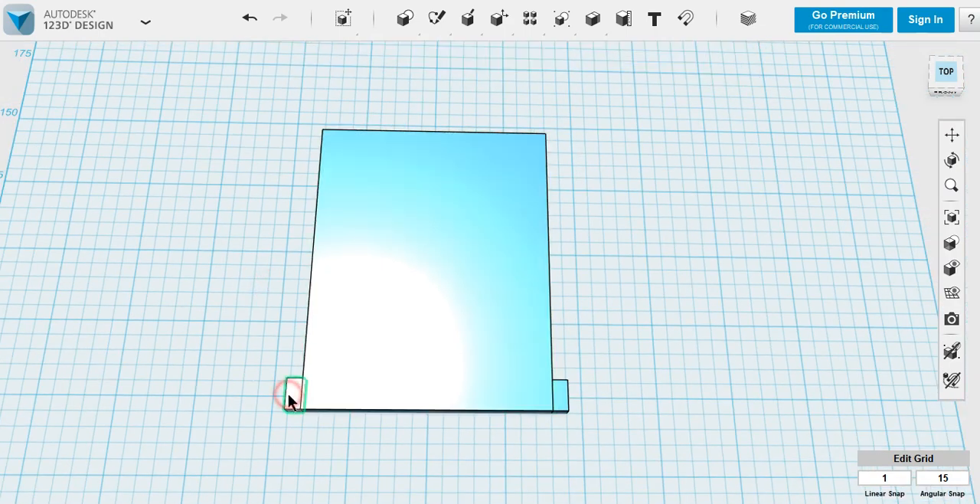
shift+click(563, 392)
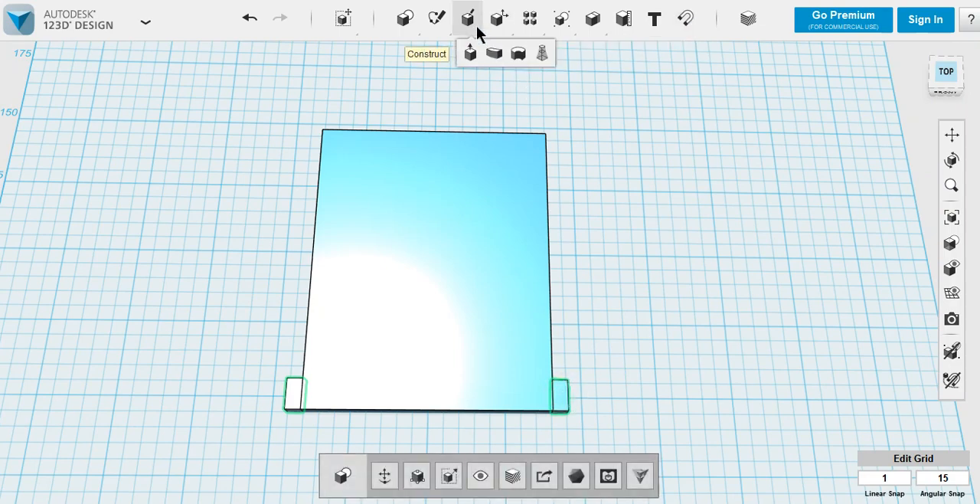
mouse_move(509, 26)
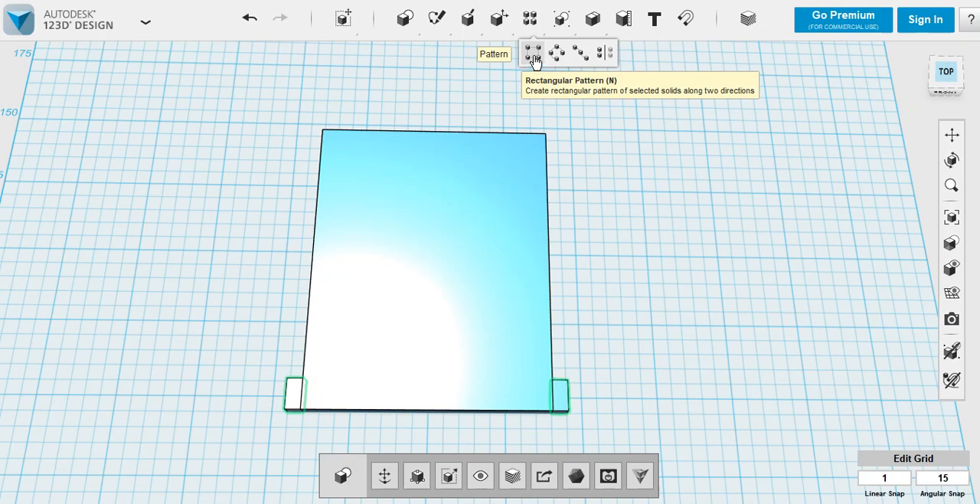
click(532, 54)
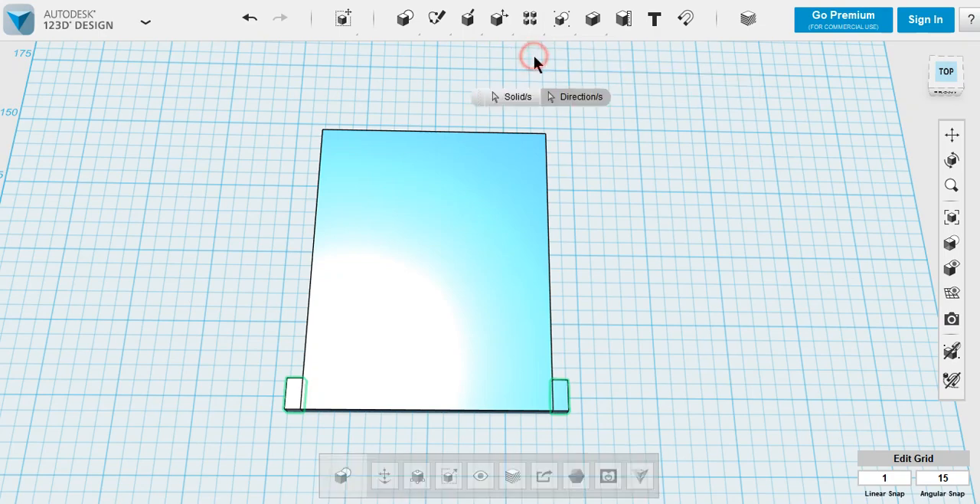
click(567, 102)
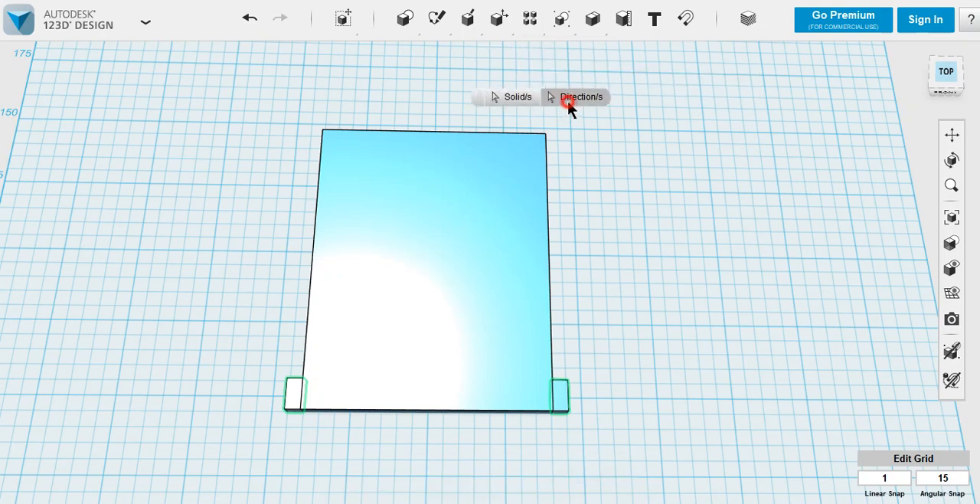
click(550, 264)
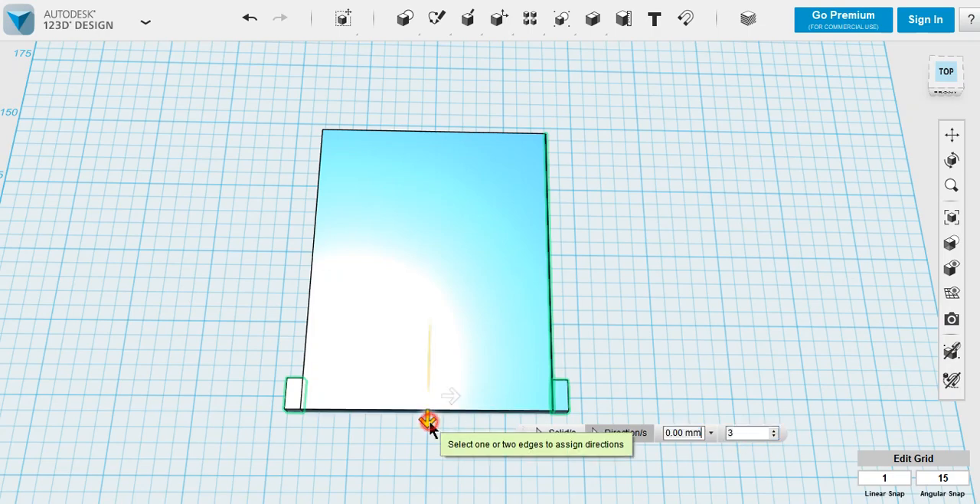
drag(428, 420, 411, 178)
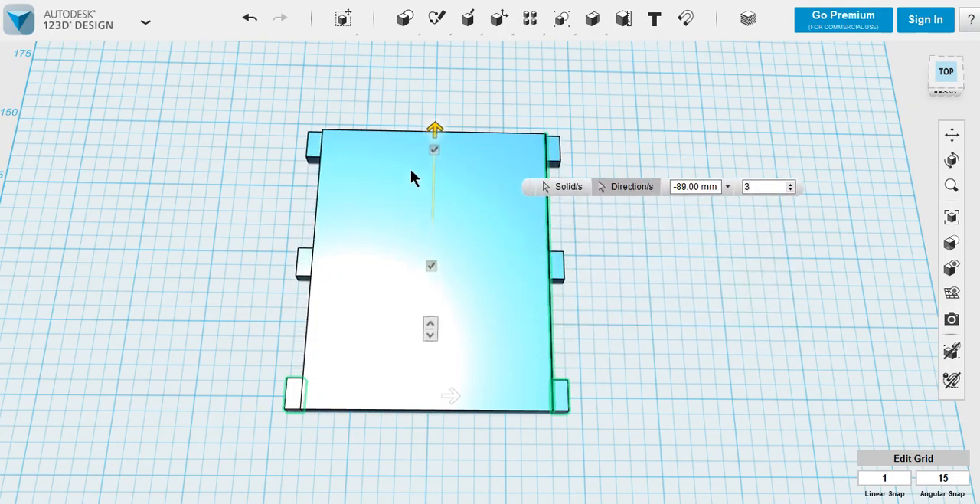
drag(411, 170, 411, 168)
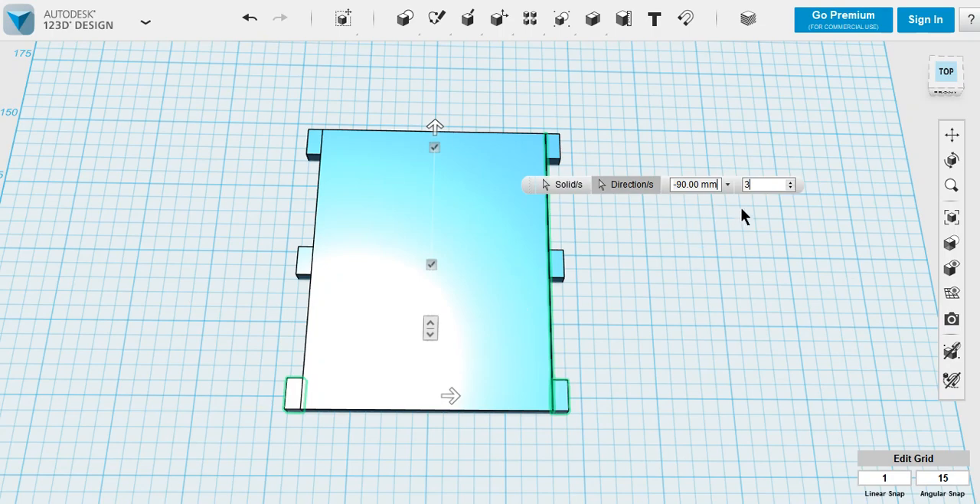
Raise the pattern quantity one at a time up to 11 to try denser block spacings
click(790, 182)
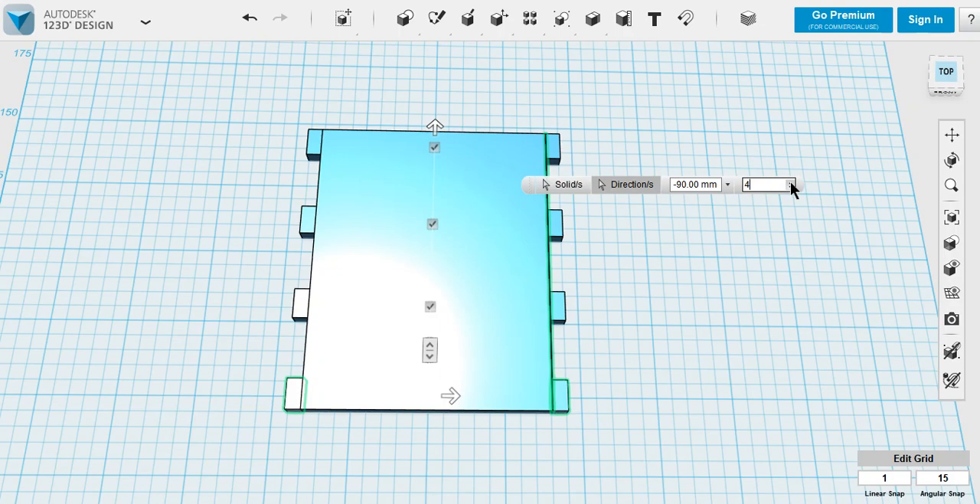
click(790, 182)
click(791, 182)
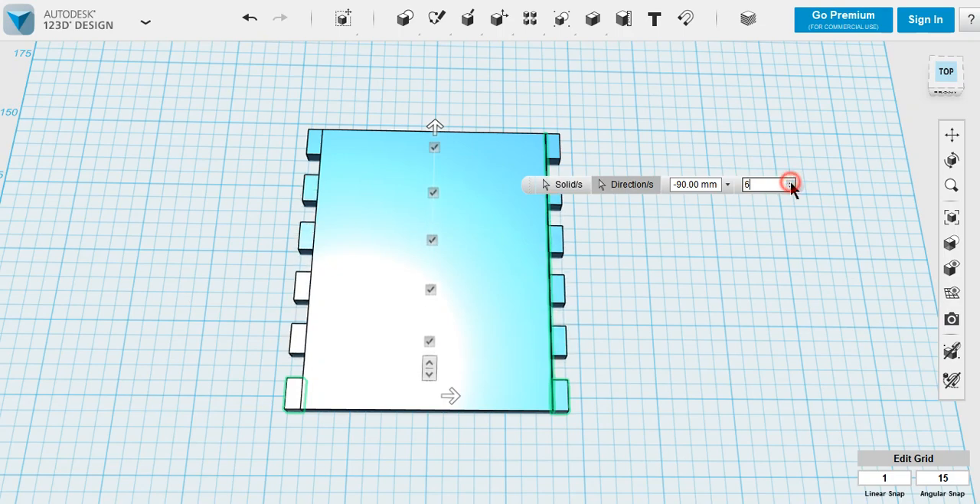
click(791, 181)
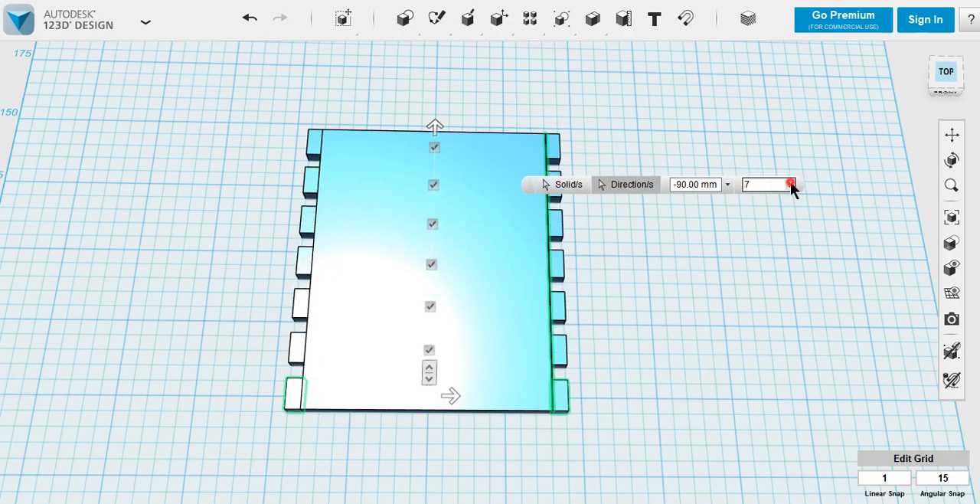
click(790, 181)
click(791, 182)
click(790, 181)
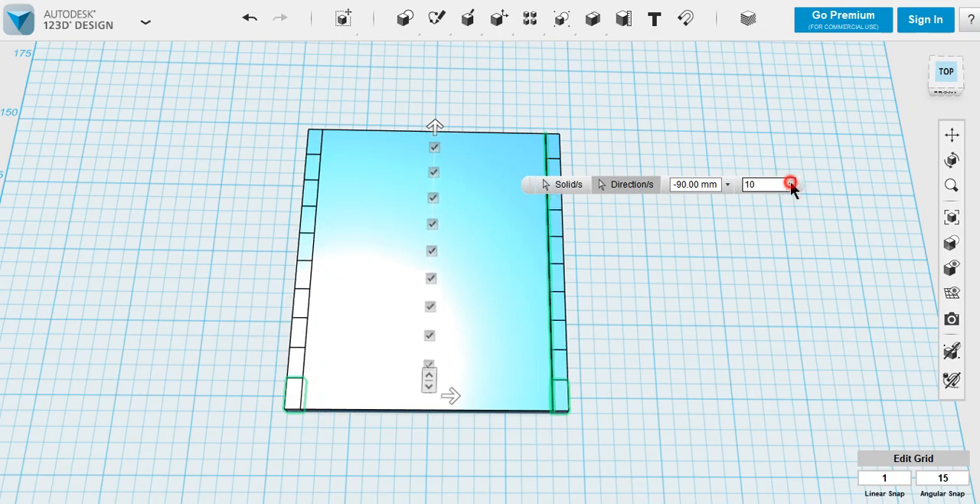
click(790, 181)
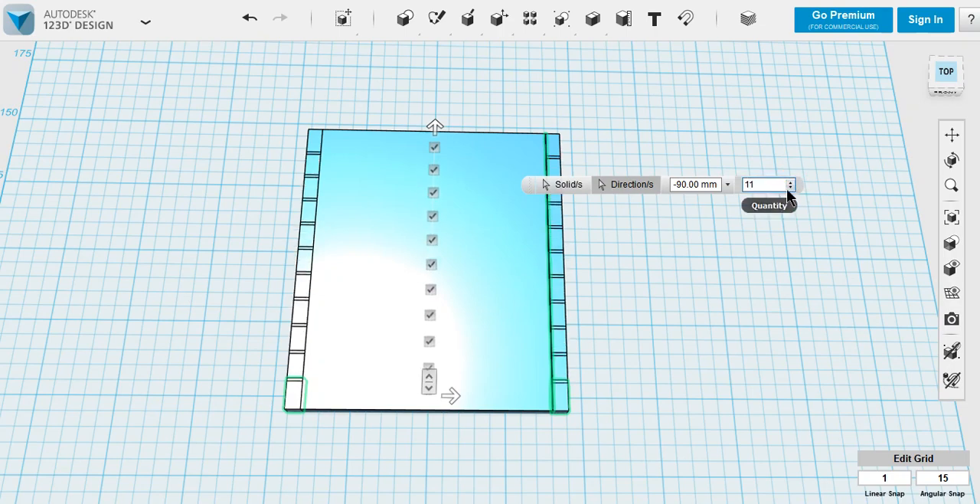
Set the block pattern's quantity to 5 and finish the pattern along both plate sides
double_click(772, 184)
text(5)
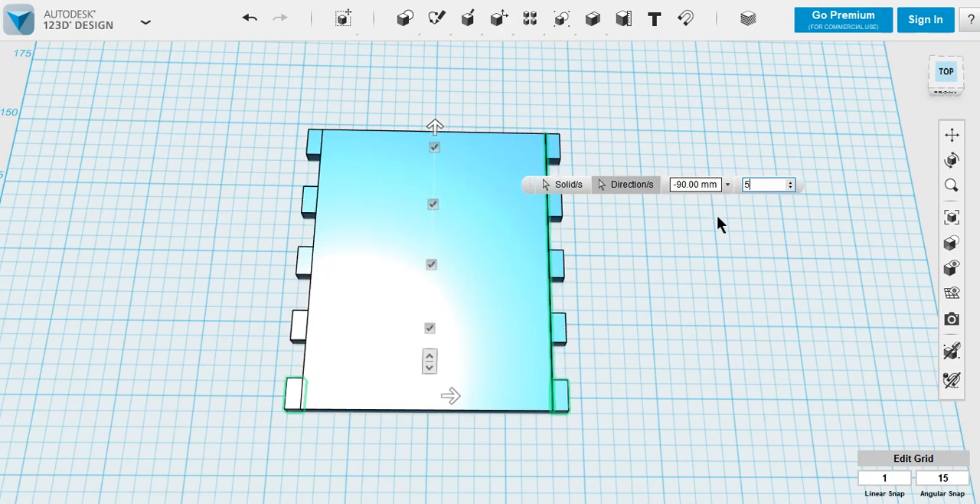
click(705, 251)
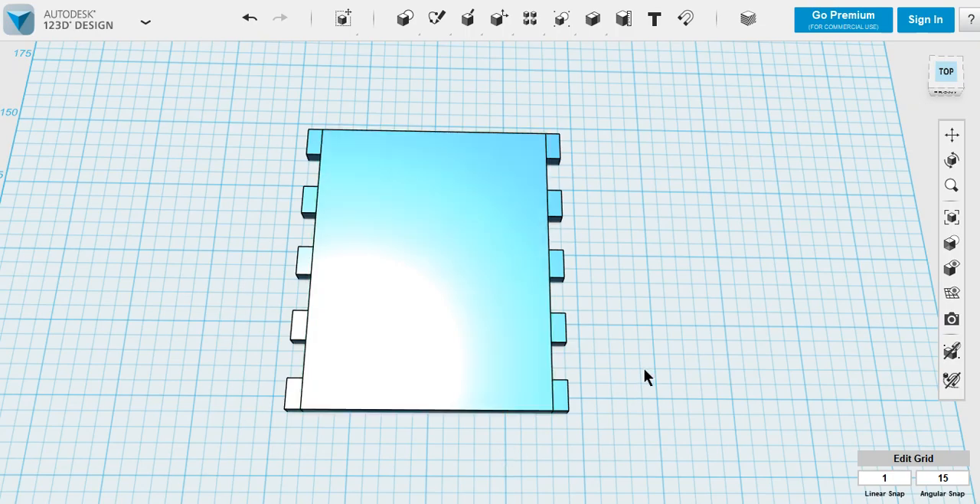
right_drag(643, 374, 637, 329)
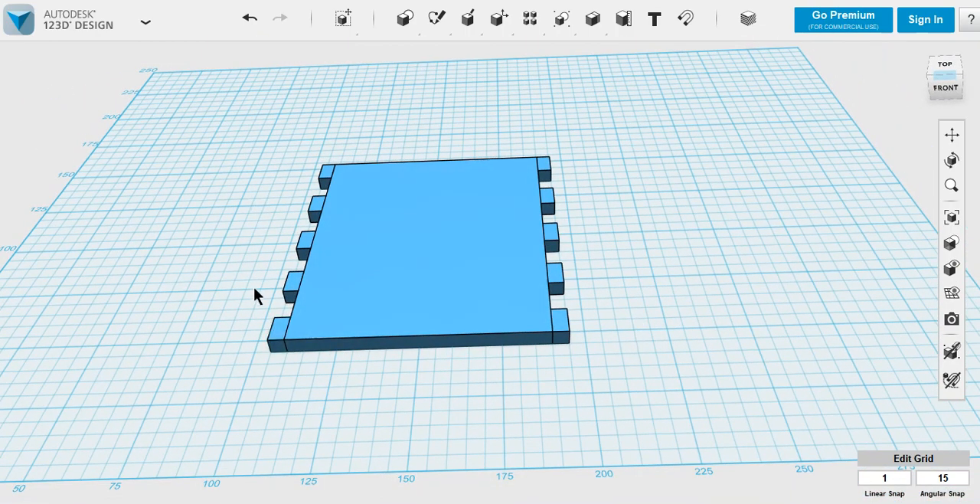
right_drag(255, 297, 241, 366)
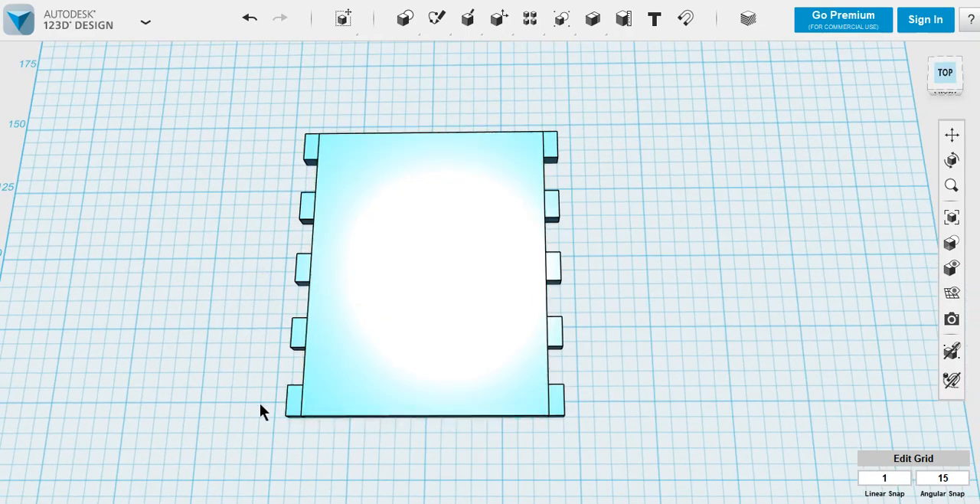